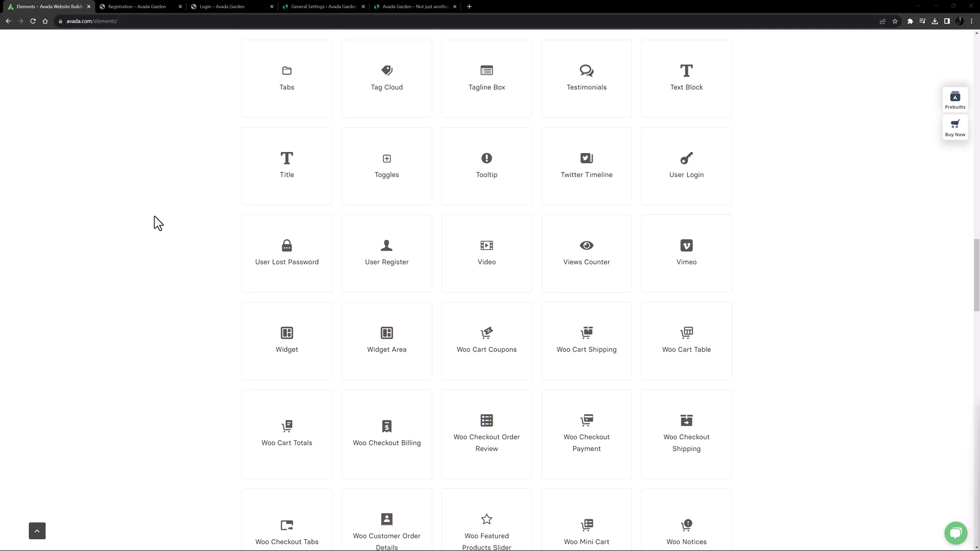
Open the Registration form, review its fields, and open the Email Address field's options (user_email).
left_click(127, 8)
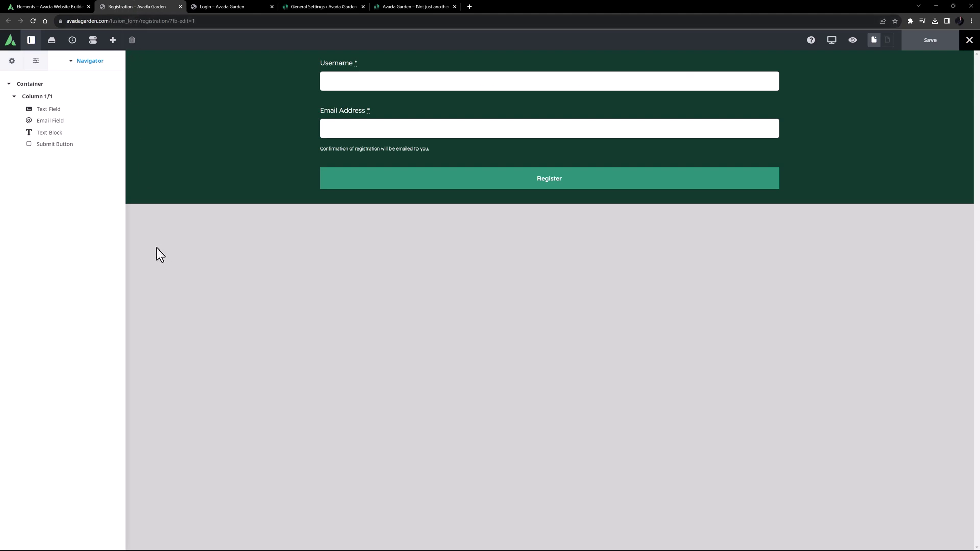
left_click(54, 109)
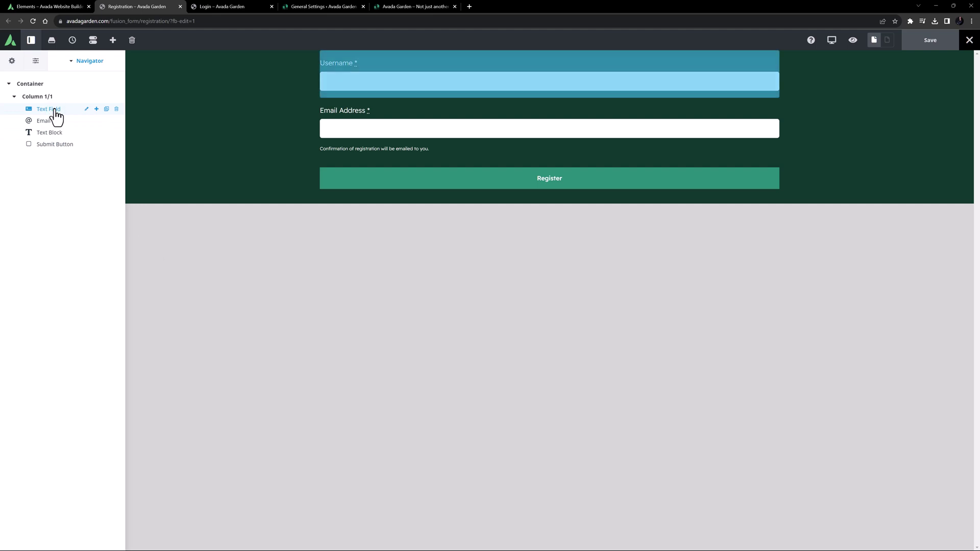
left_click(55, 123)
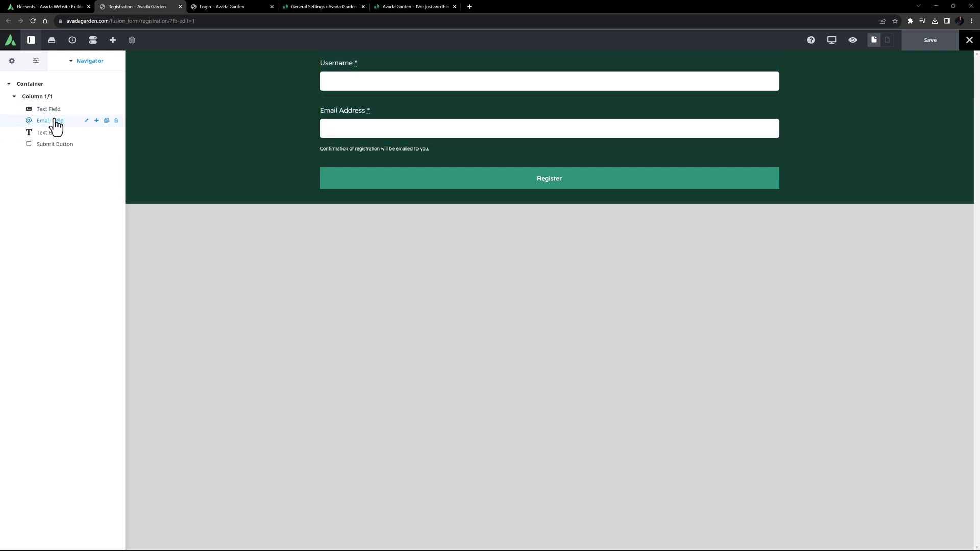
left_click(55, 136)
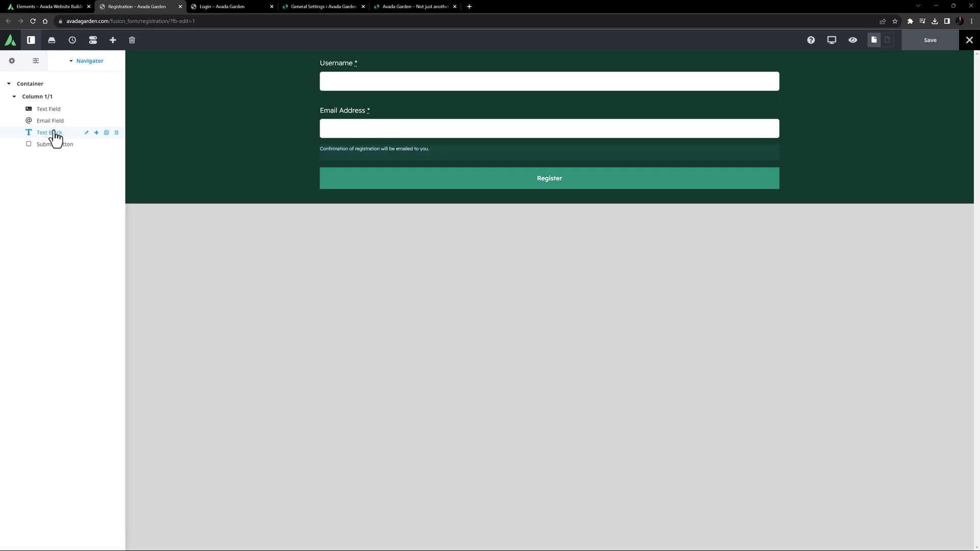
left_click(55, 149)
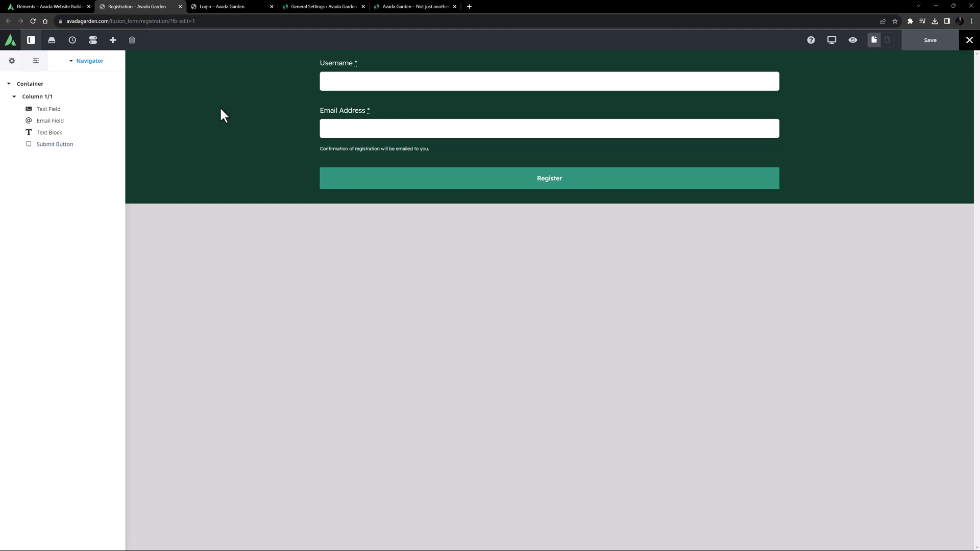
left_click(542, 75)
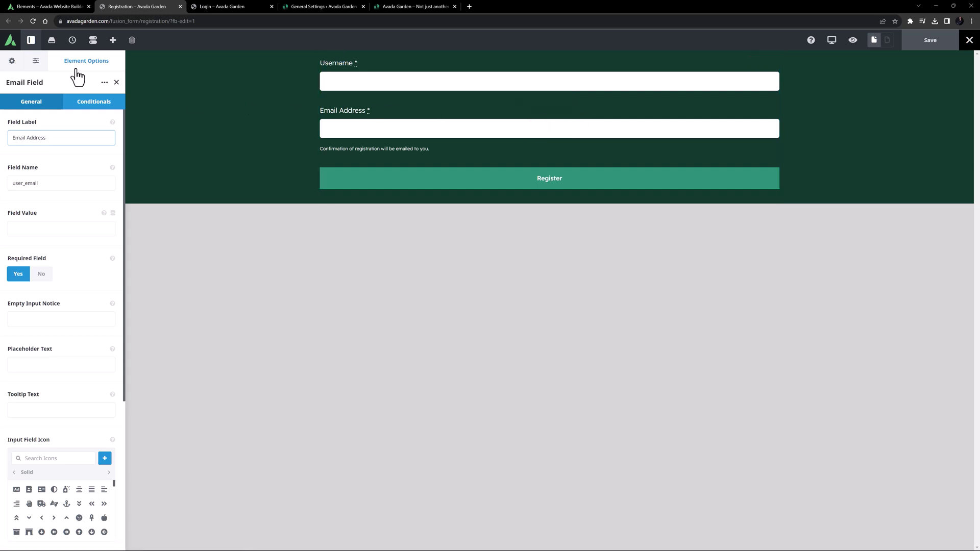
Show the Registration form's POST Submission settings and check the wp-login.php?action=register URL ending.
left_click(32, 61)
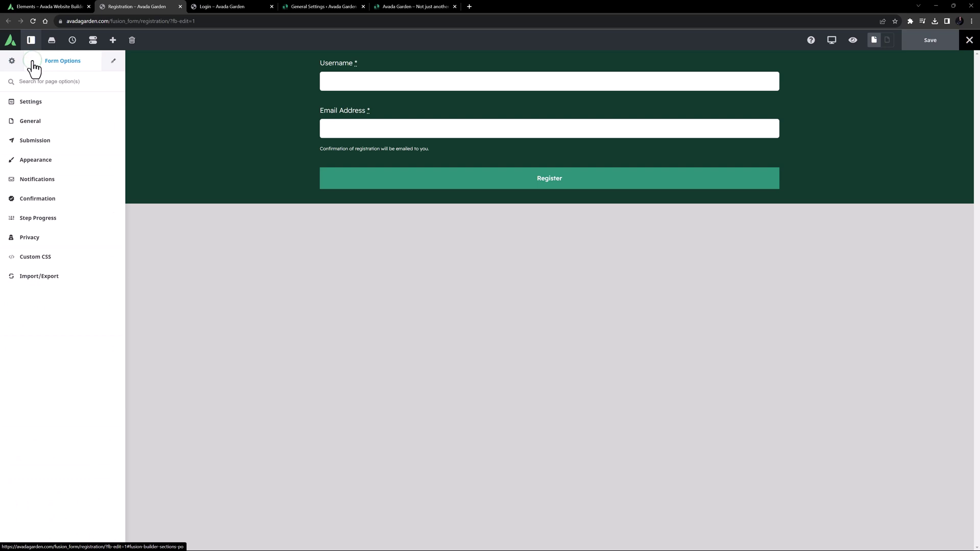
left_click(32, 142)
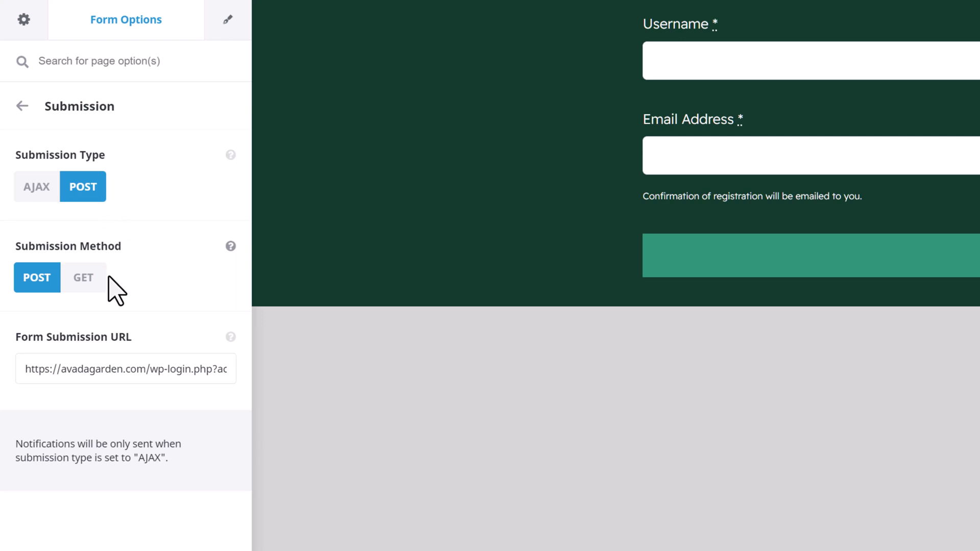
left_click(93, 378)
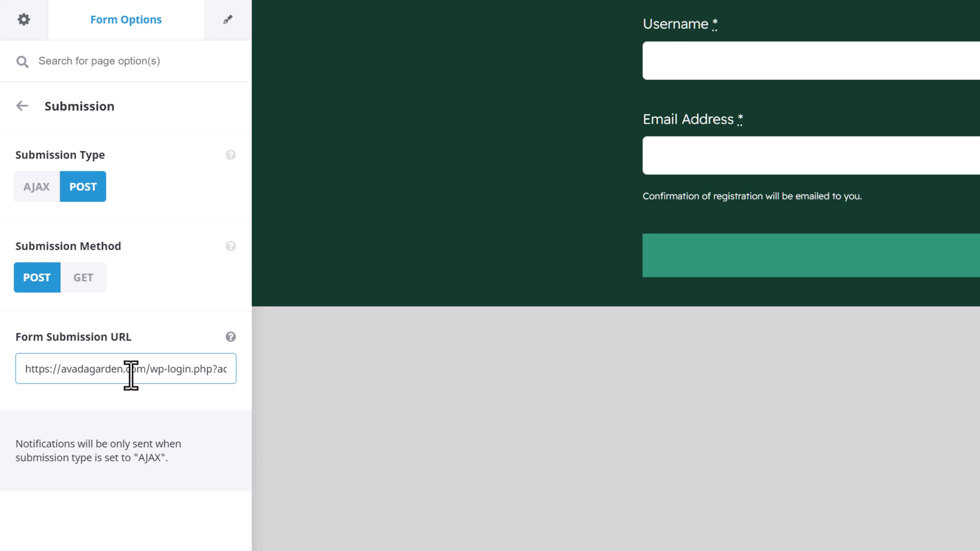
left_click_drag(150, 372, 233, 375)
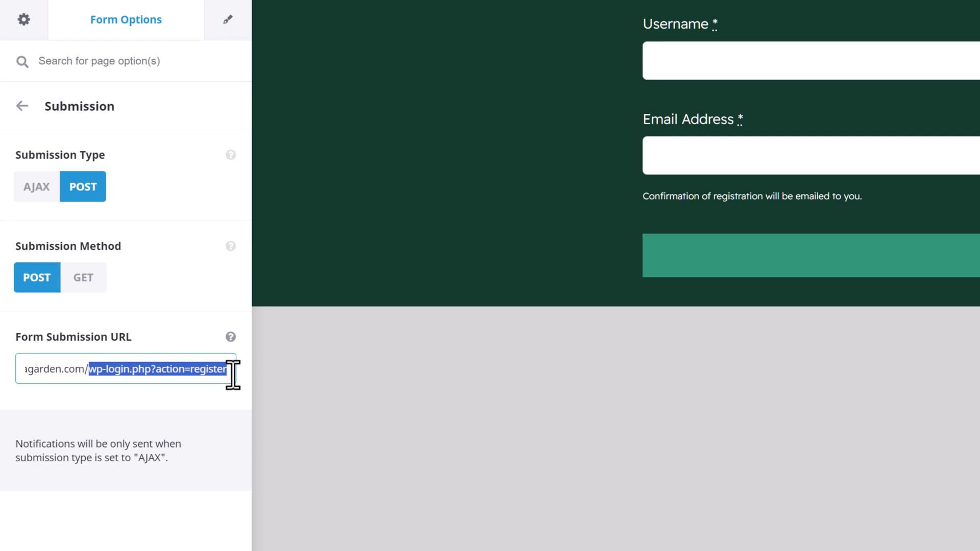
left_click(233, 375)
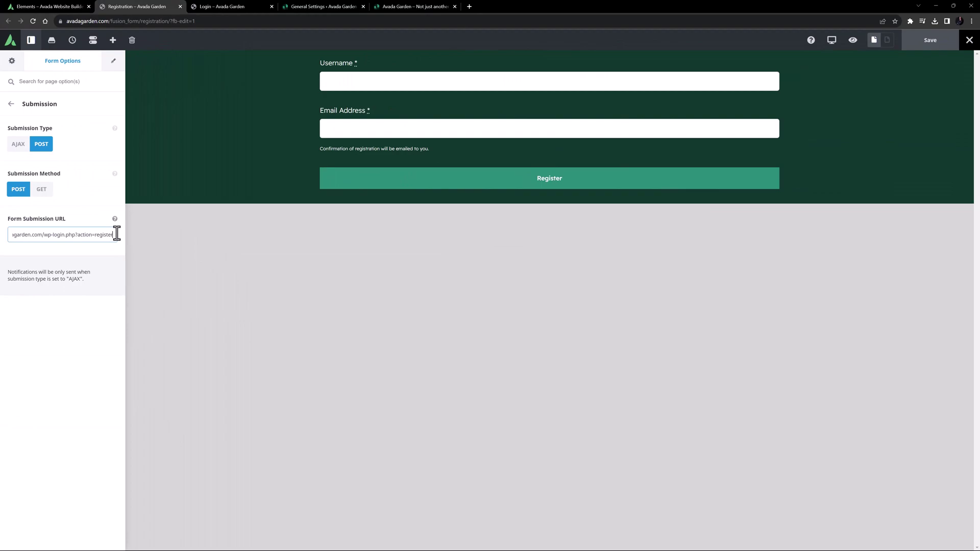
Switch to WordPress General Settings to confirm Membership allows anyone to register.
left_click(323, 7)
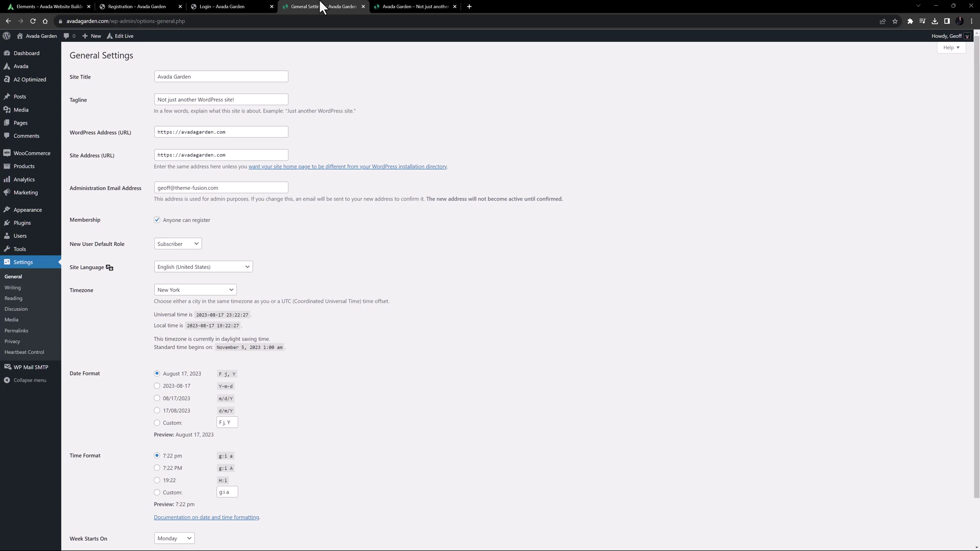
Switch to the Login form, check the Username (log) and Password (pwd) field names, and show Form Options.
left_click(223, 5)
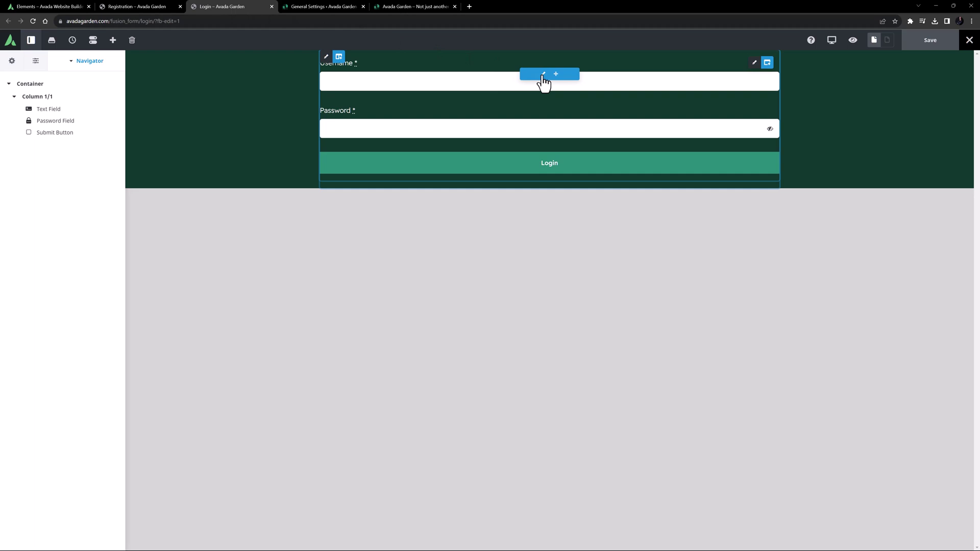
left_click(543, 75)
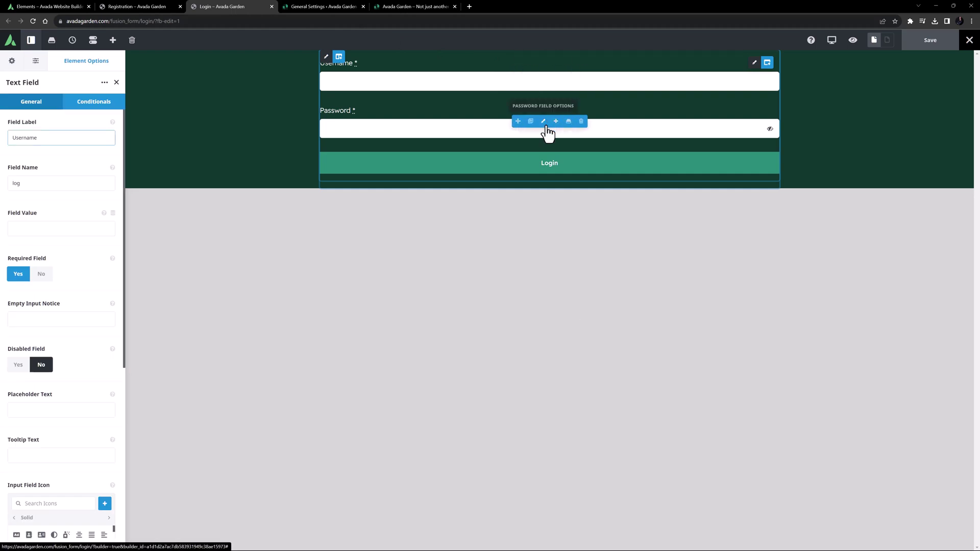
left_click(544, 122)
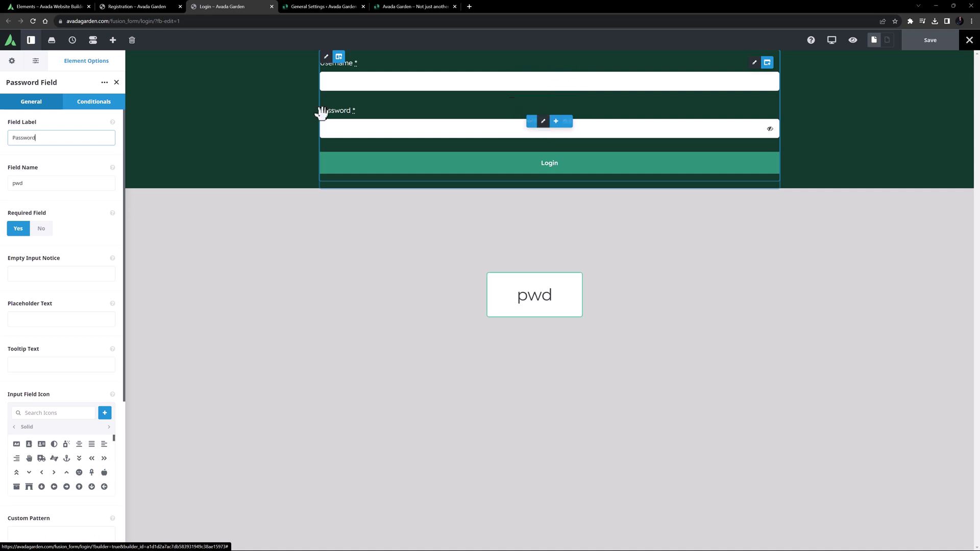
left_click(36, 62)
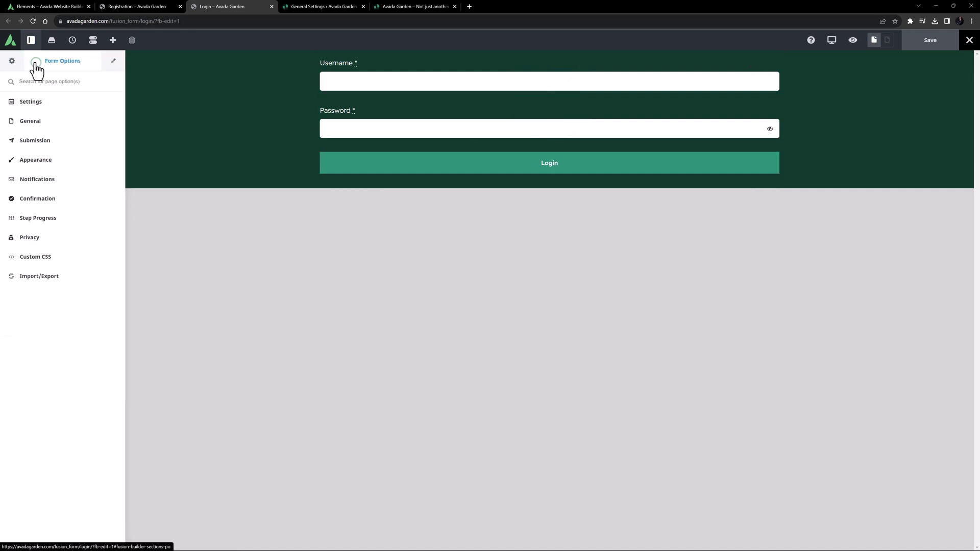
Show the Login form's POST Submission settings and check the wp-login.php?action=login URL ending.
left_click(34, 140)
left_click(30, 231)
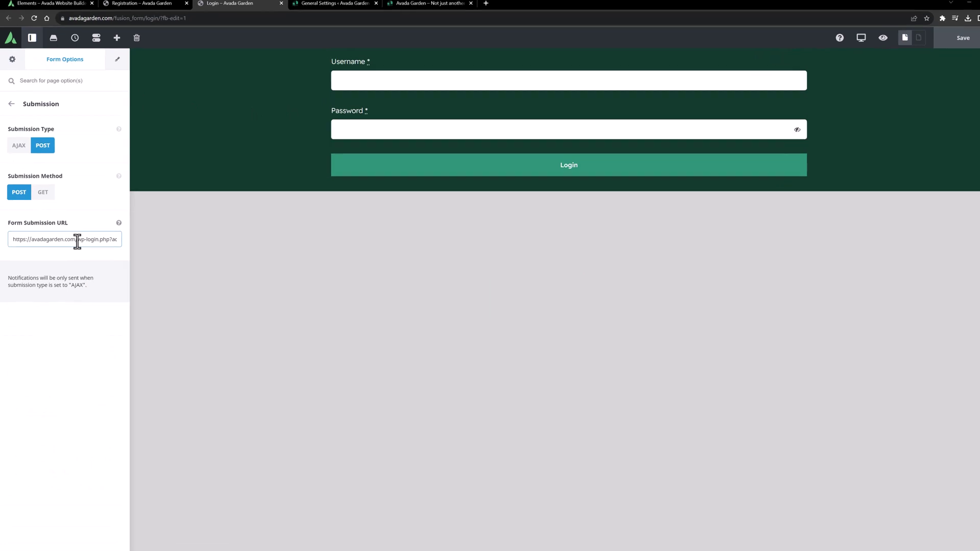
left_click_drag(78, 240, 113, 243)
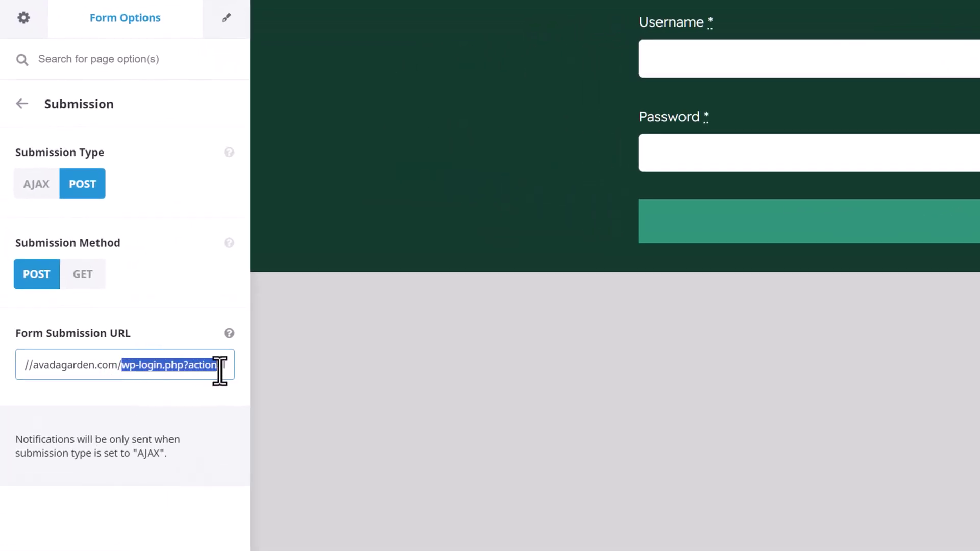
left_click_drag(220, 365, 208, 409)
left_click(201, 397)
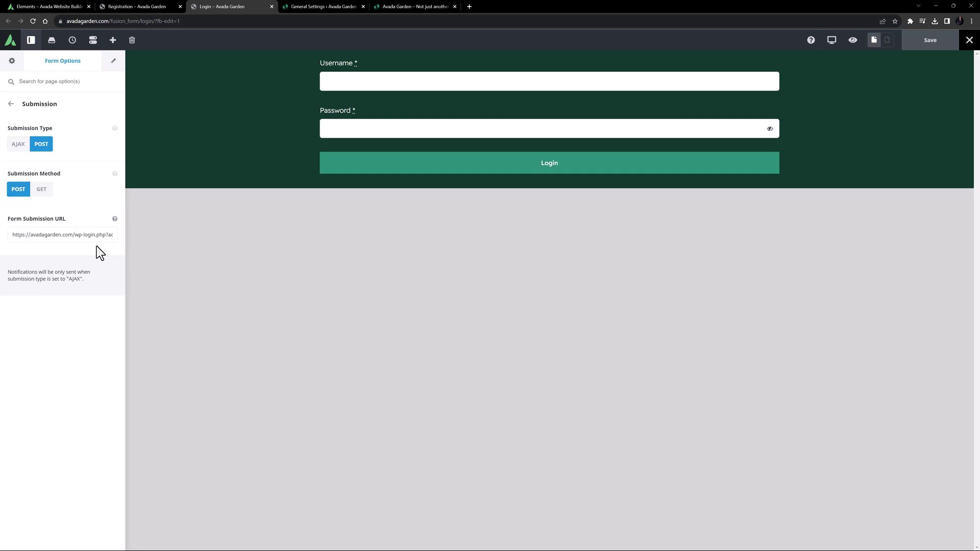
Switch to the Avada Garden home page and reveal the Masterclass menu's Registration and Login entries.
left_click(418, 7)
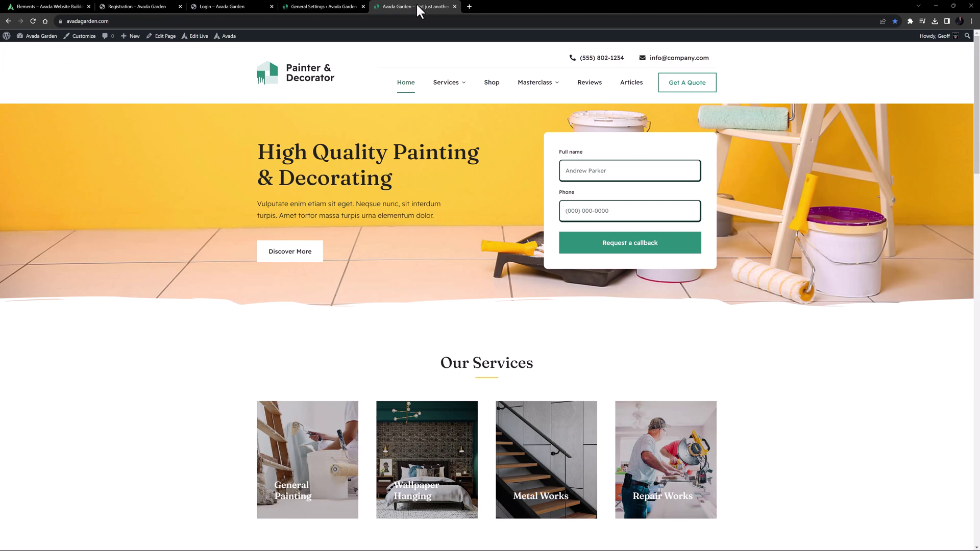
mouse_move(522, 86)
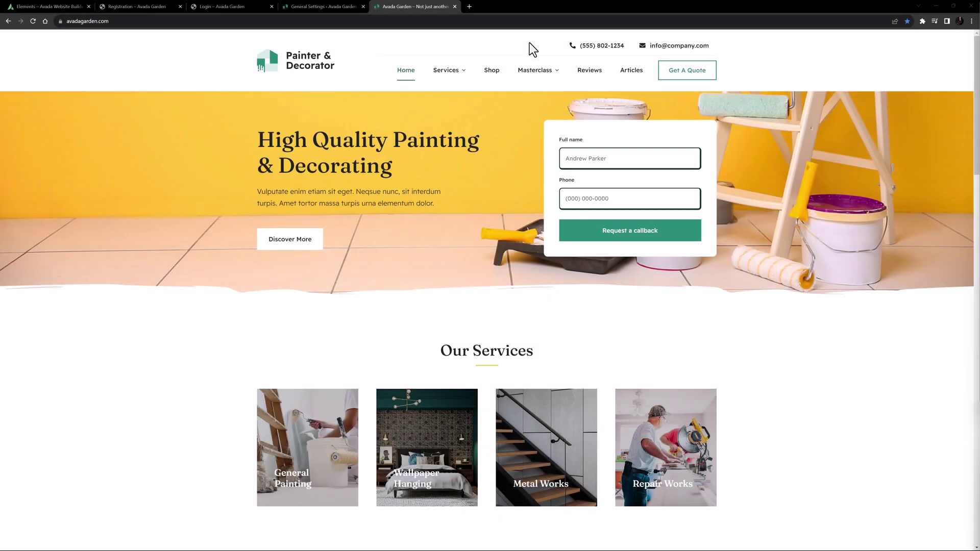
Register a new account in the Masterclass > Registration pop-up with a username and pasted e-mail address.
mouse_move(531, 72)
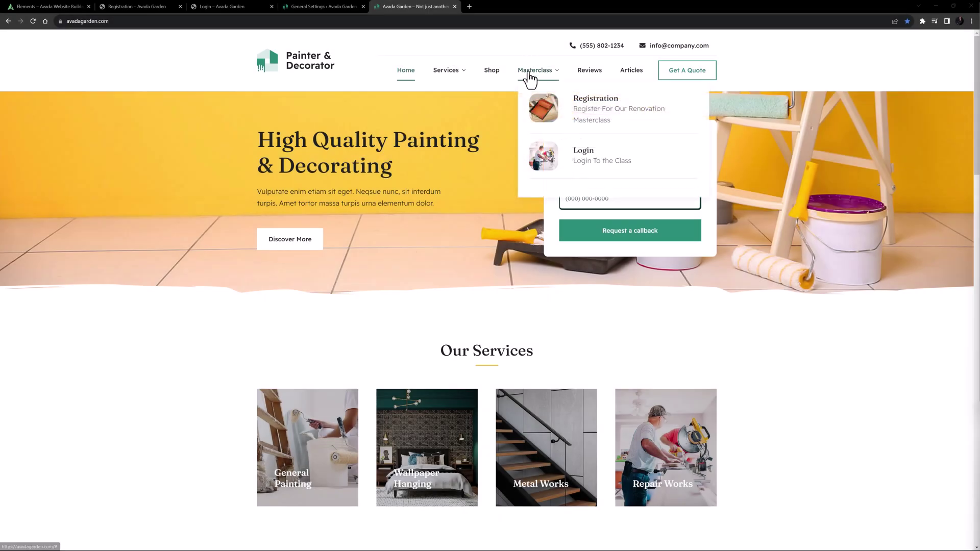
left_click(545, 111)
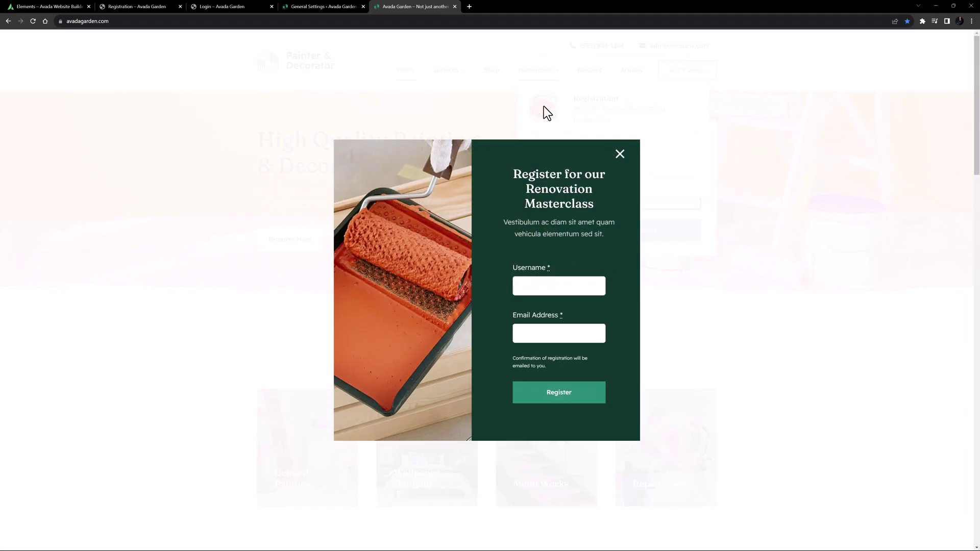
left_click(530, 285)
type("djaeffster")
key("Tab")
key("ctrl+v")
left_click(539, 393)
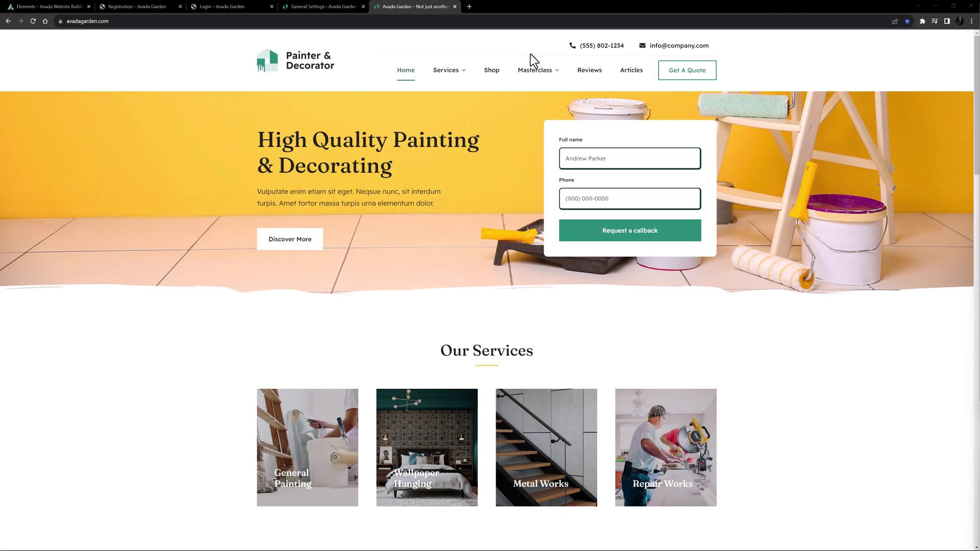
Log in through the Masterclass > Login pop-up using the saved username and password.
mouse_move(533, 72)
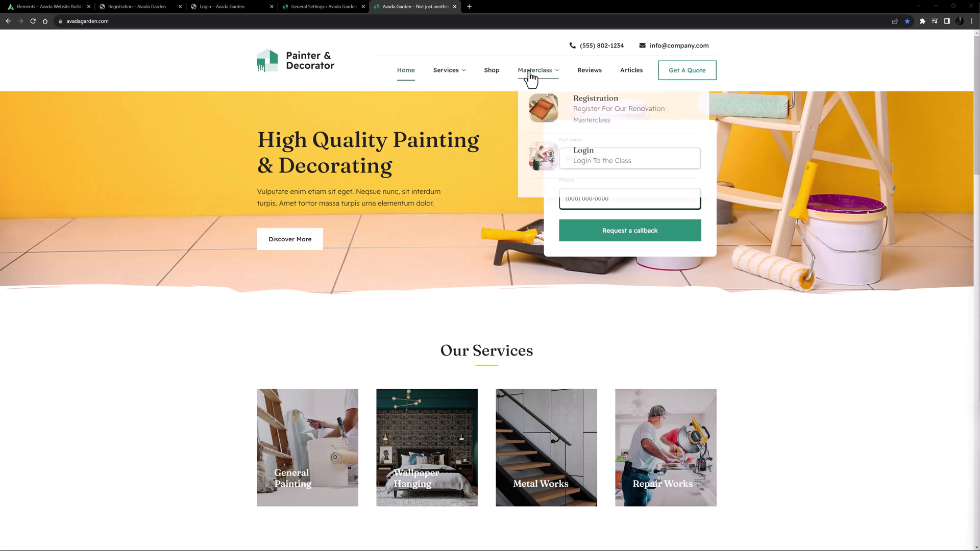
left_click(542, 152)
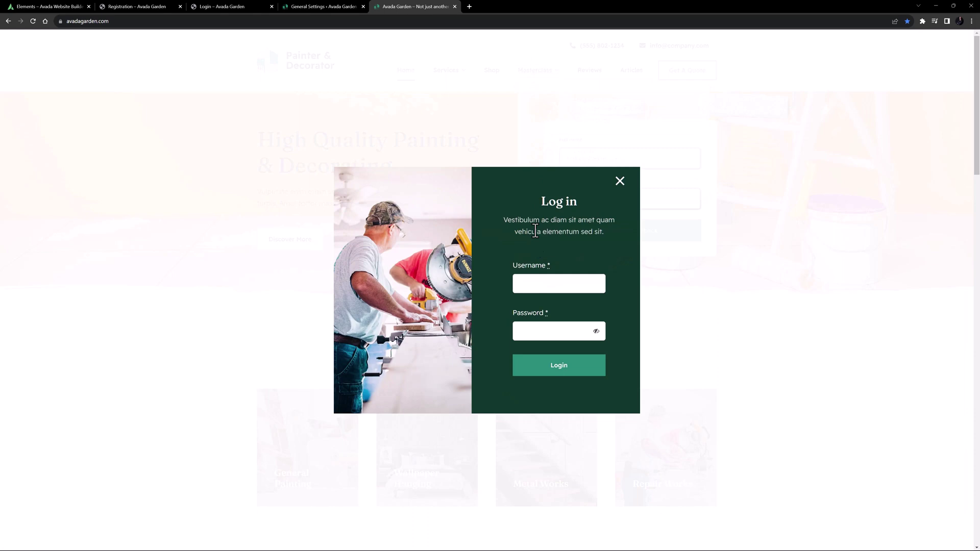
left_click(525, 285)
left_click(534, 304)
left_click(549, 364)
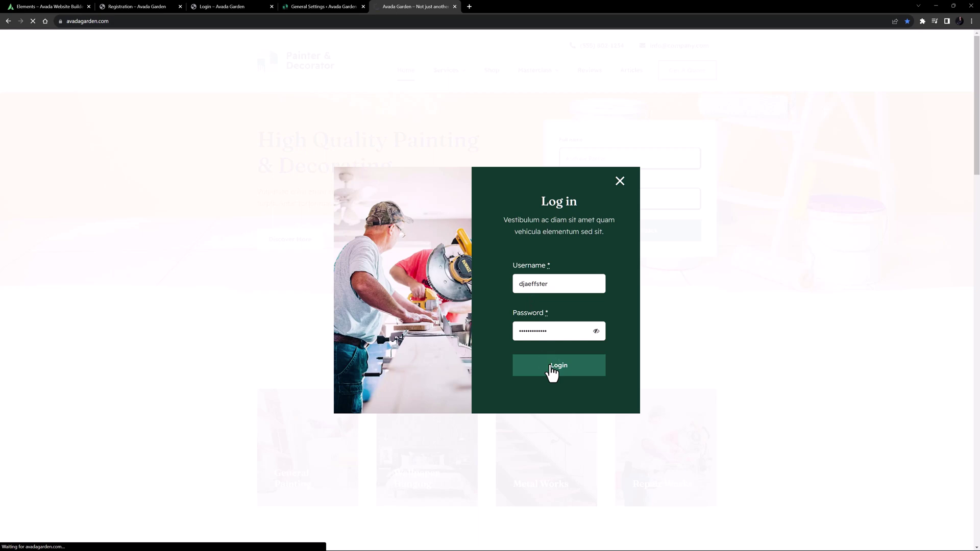